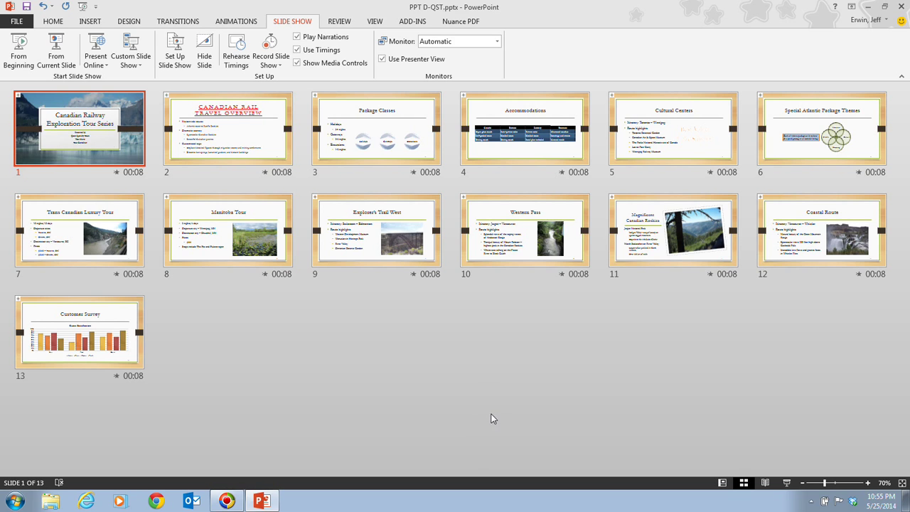
Open slide 3, Package Classes, in Normal view and select its three-circle SmartArt for animating
{"action": "left_click", "coordinate": [411, 155]}
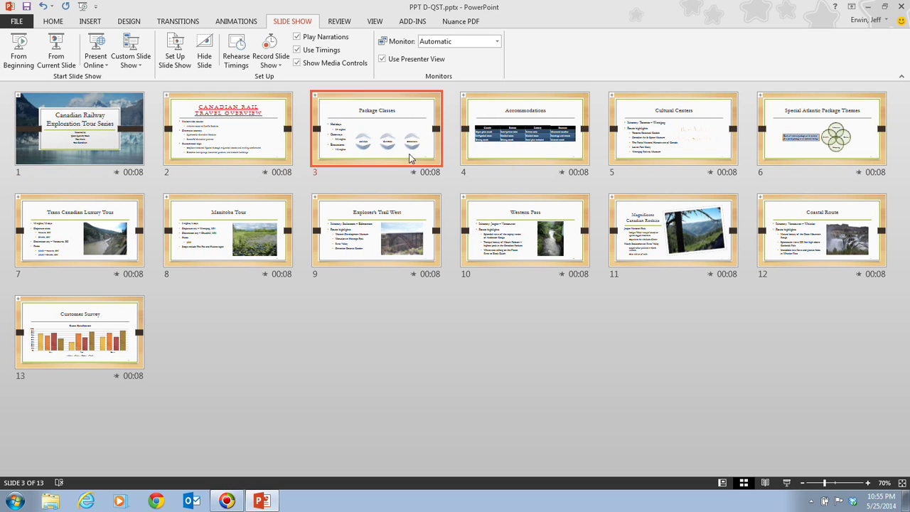
{"action": "left_click", "coordinate": [722, 483]}
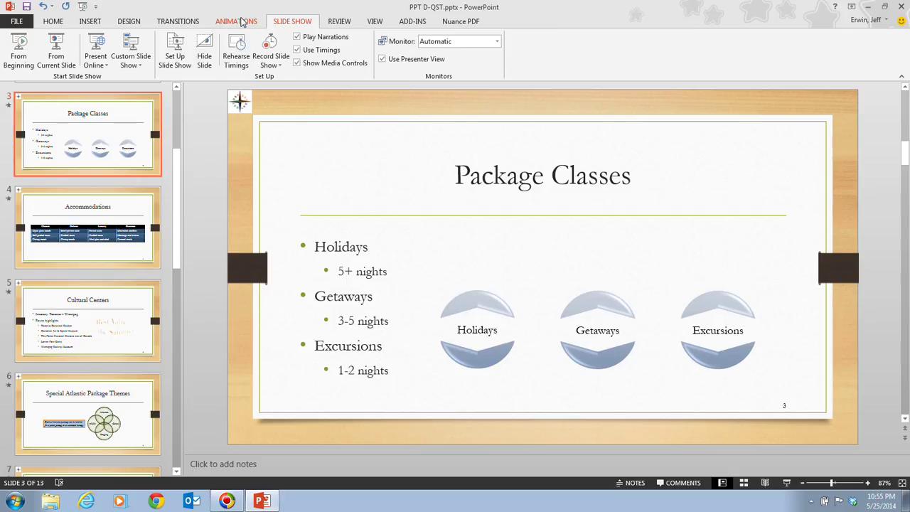
{"action": "left_click", "coordinate": [237, 22]}
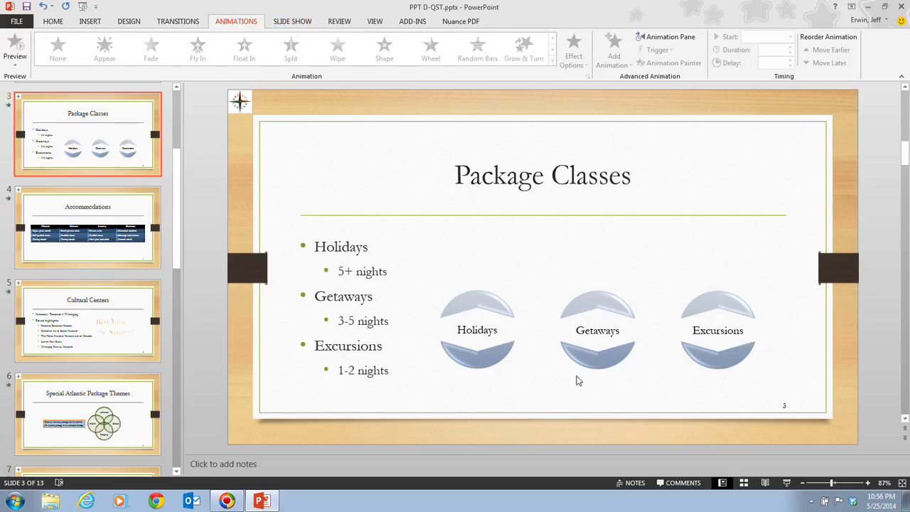
{"action": "left_click", "coordinate": [487, 303]}
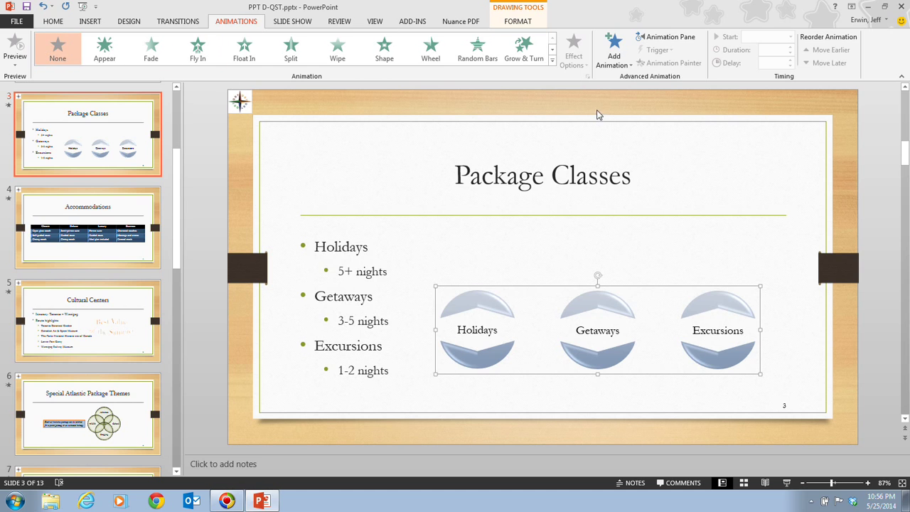
Apply the Spin emphasis effect from the full animation gallery to the three circles
{"action": "left_click", "coordinate": [554, 64]}
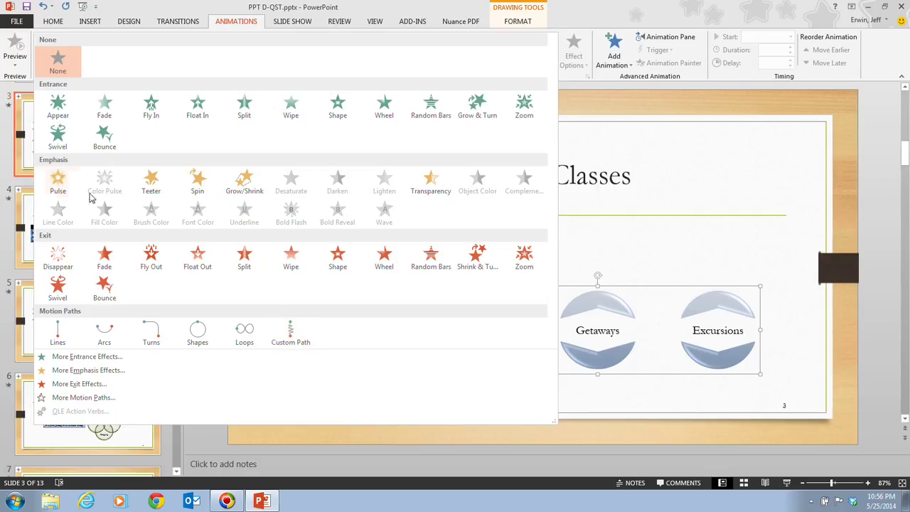
{"action": "left_click", "coordinate": [207, 187]}
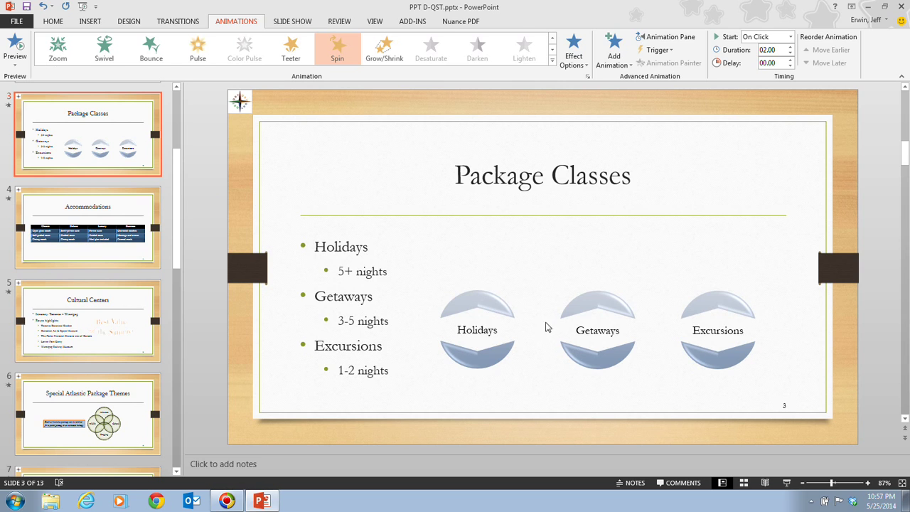
Raise the circles' Spin animation duration from 02.00 to 03.00 seconds
{"action": "left_click", "coordinate": [501, 304]}
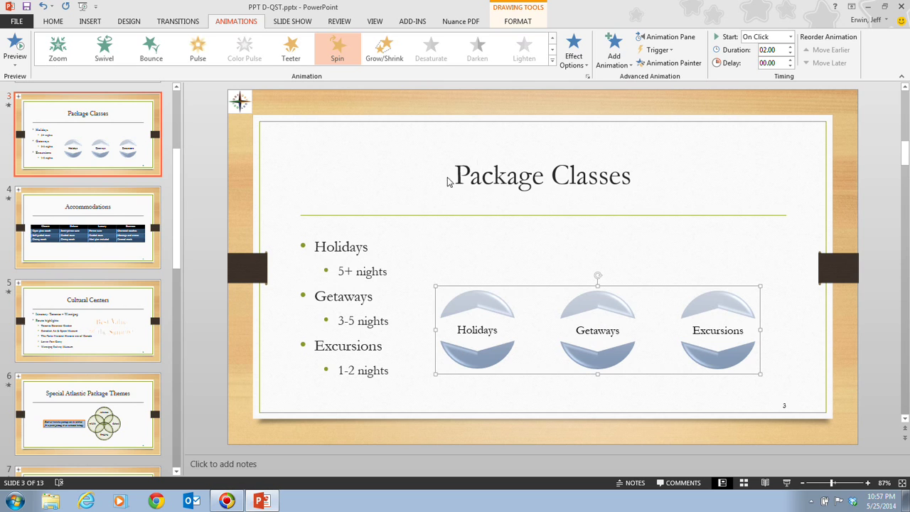
{"action": "left_click", "coordinate": [578, 66]}
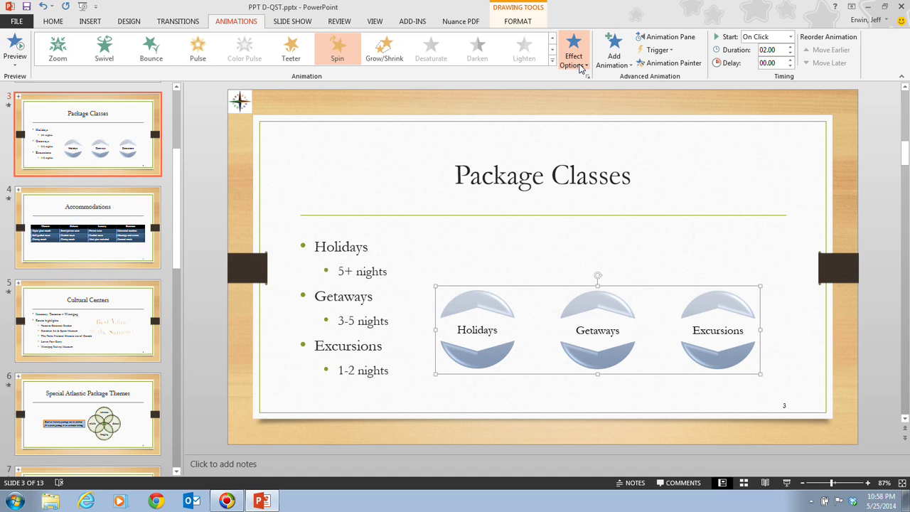
{"action": "left_click", "coordinate": [613, 245]}
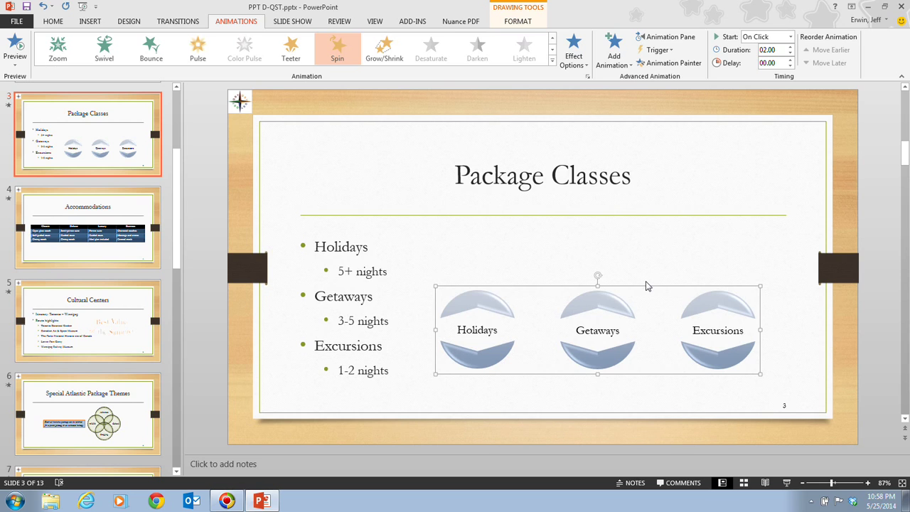
{"action": "left_click", "coordinate": [790, 47]}
{"action": "left_click", "coordinate": [790, 47]}
{"action": "left_click", "coordinate": [789, 47]}
{"action": "left_click", "coordinate": [790, 48]}
Run the slide show from slide 3, watch the circles spin, advance to slide 4, and exit
{"action": "left_click", "coordinate": [787, 484]}
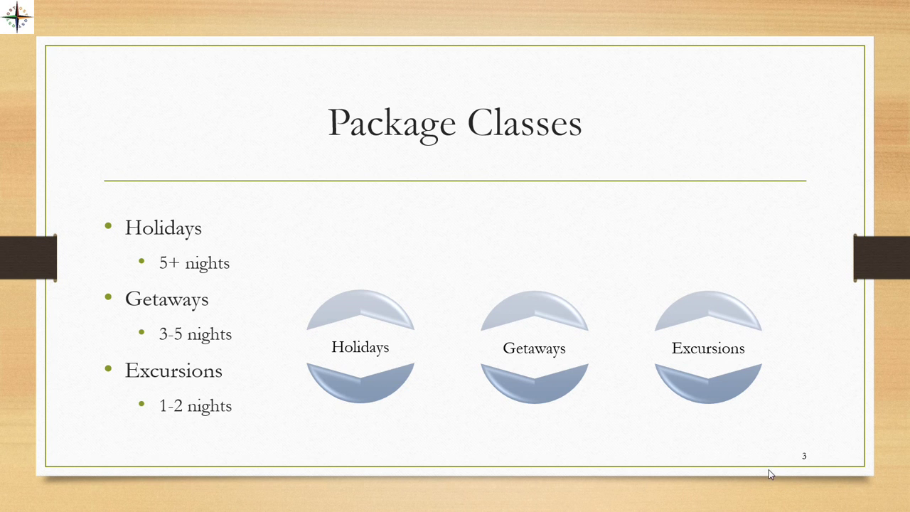
{"action": "left_click", "coordinate": [771, 473]}
{"action": "left_click", "coordinate": [785, 464]}
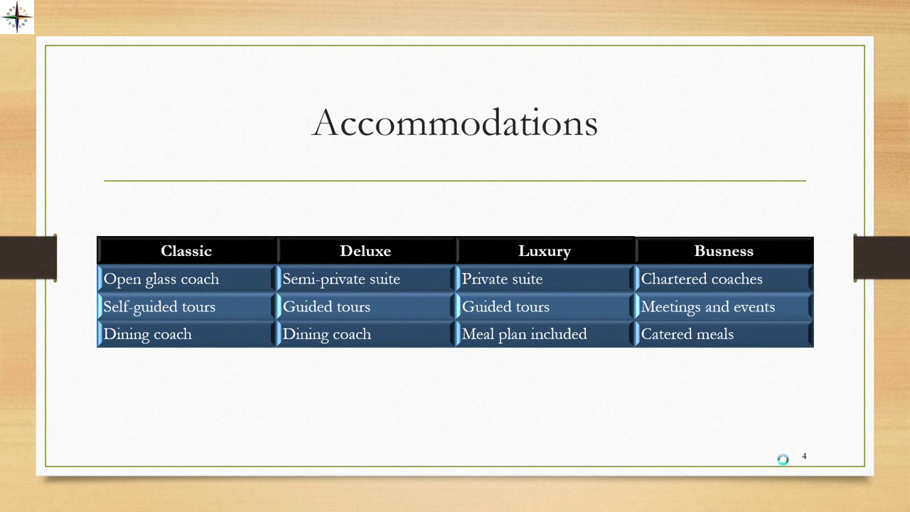
{"action": "key", "text": "Escape"}
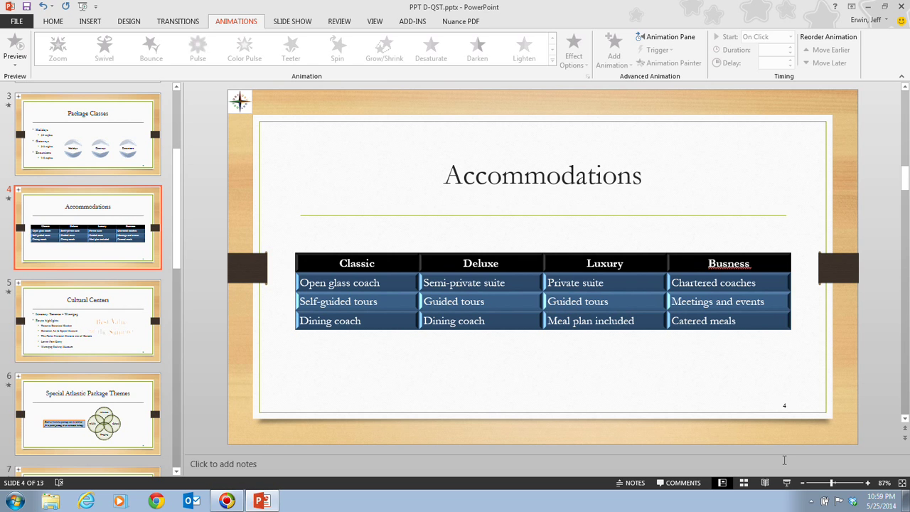
Go to slide 2, Canadian Rail Travel Overview, and select its bulleted text placeholder
{"action": "scroll", "coordinate": [43, 284], "scroll_direction": "up", "scroll_amount": 3}
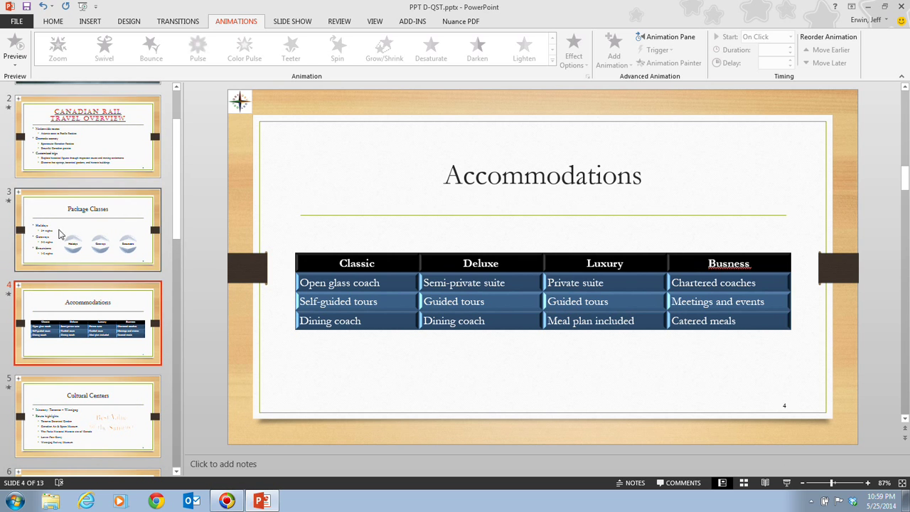
{"action": "left_click", "coordinate": [52, 147]}
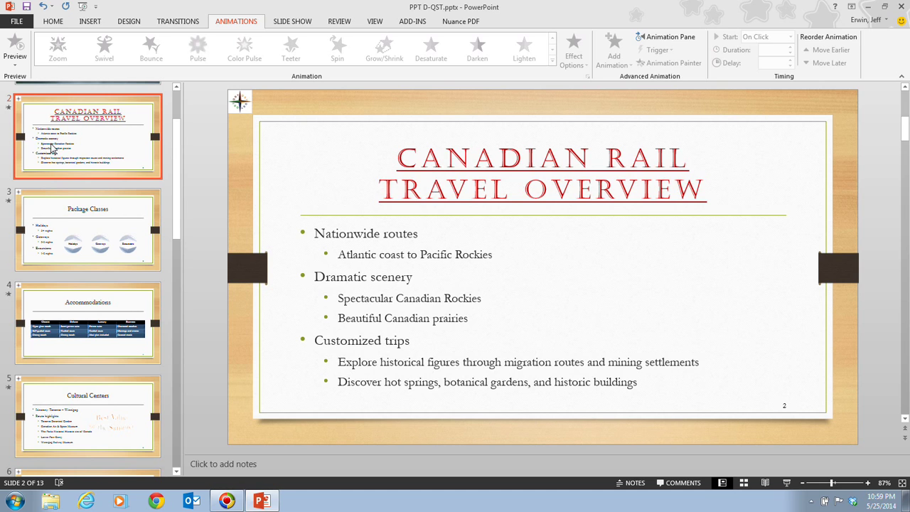
{"action": "left_click", "coordinate": [360, 304]}
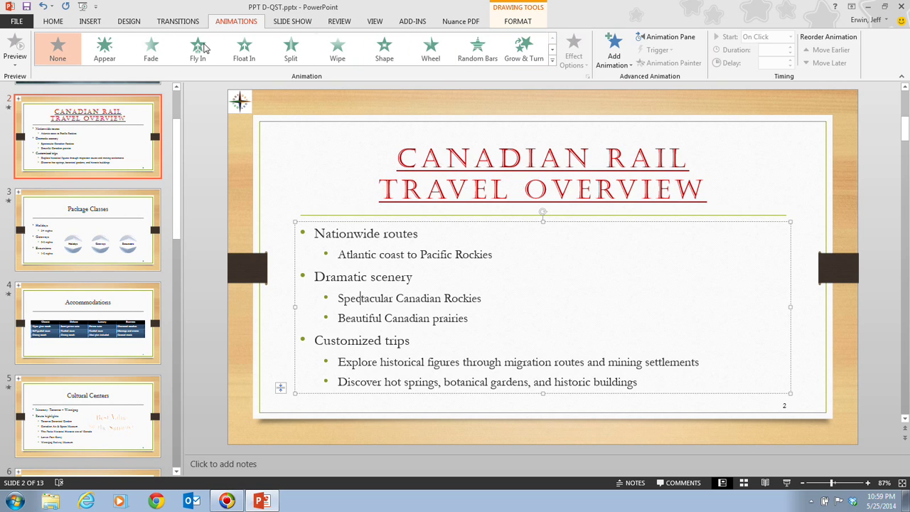
Apply the Float In entrance effect to slide 2's bulleted list
{"action": "left_click", "coordinate": [244, 50]}
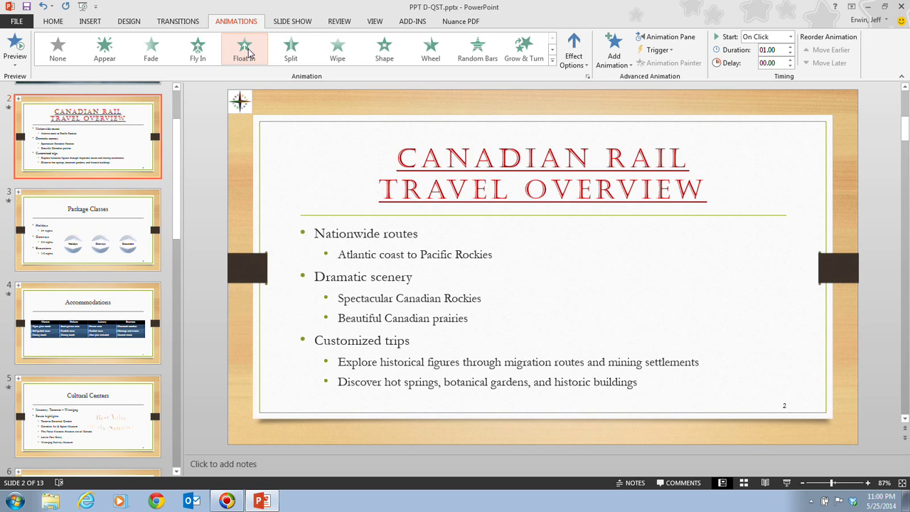
{"action": "left_click", "coordinate": [245, 51]}
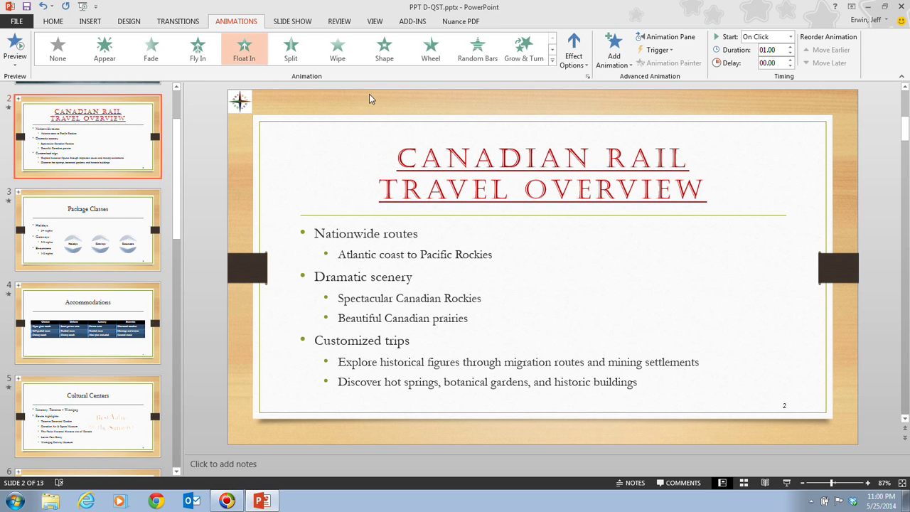
Show the Animation Pane, set the Float In duration to 02.50 seconds, and preview it
{"action": "left_click", "coordinate": [675, 39]}
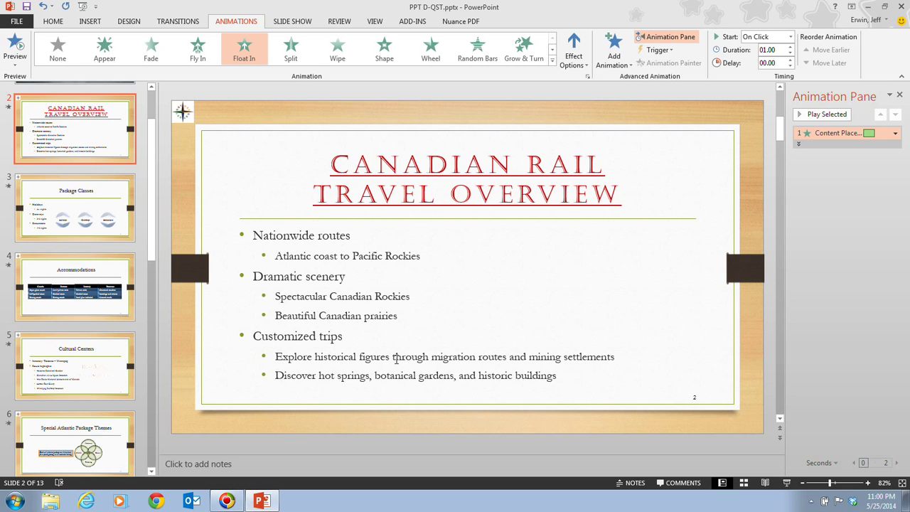
{"action": "left_click", "coordinate": [791, 47]}
{"action": "left_click", "coordinate": [790, 47]}
{"action": "left_click", "coordinate": [791, 47]}
{"action": "left_click", "coordinate": [790, 47]}
{"action": "left_click", "coordinate": [790, 47]}
{"action": "left_click", "coordinate": [790, 46]}
{"action": "left_click", "coordinate": [10, 53]}
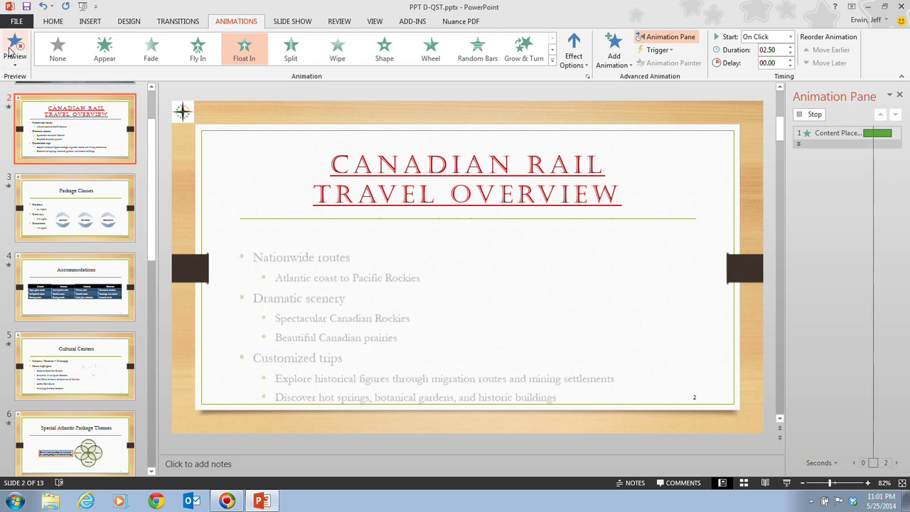